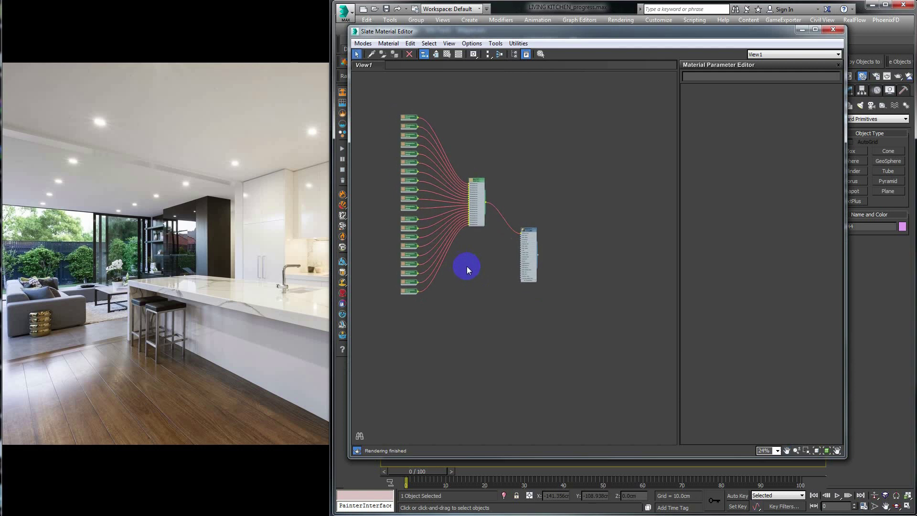
# Step: Duplicate the MultiTexture map node below the original, keeping its connections to all the wood bitmaps
pyautogui.scroll(6, 470, 224)
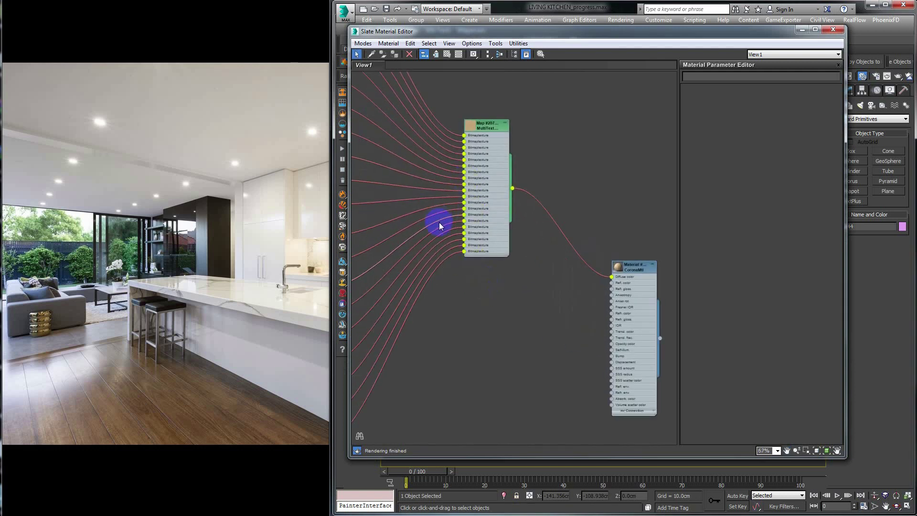
pyautogui.moveTo(436, 221); pyautogui.dragTo(457, 212, button='middle')
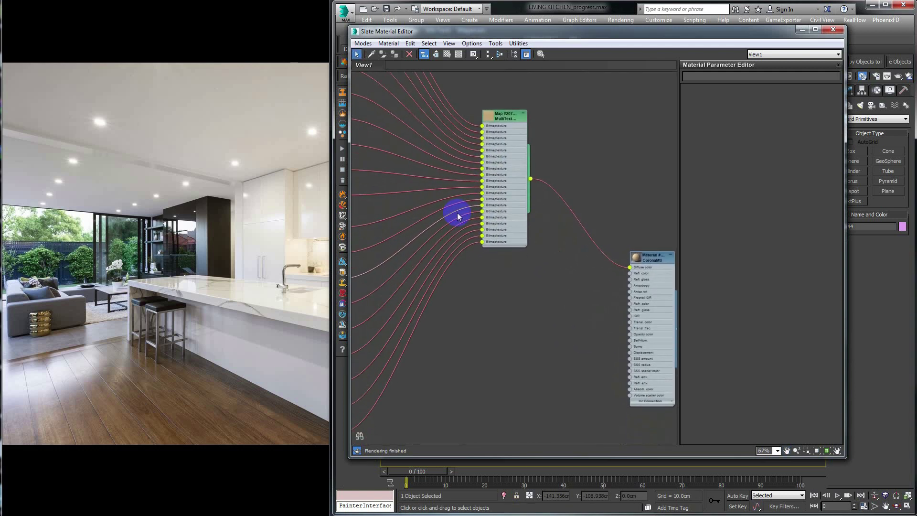
pyautogui.scroll(-1, 476, 282)
pyautogui.moveTo(477, 284); pyautogui.dragTo(455, 264, button='middle')
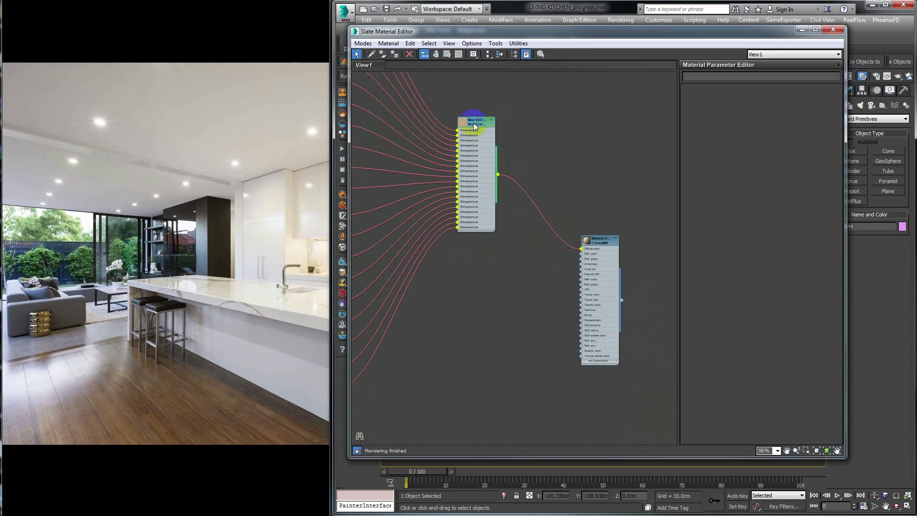
pyautogui.moveTo(474, 121)
pyautogui.keyDown('shift'); pyautogui.mouseDown()
pyautogui.moveTo(480, 274)
pyautogui.moveTo(473, 272)
pyautogui.mouseUp(); pyautogui.keyUp('shift')
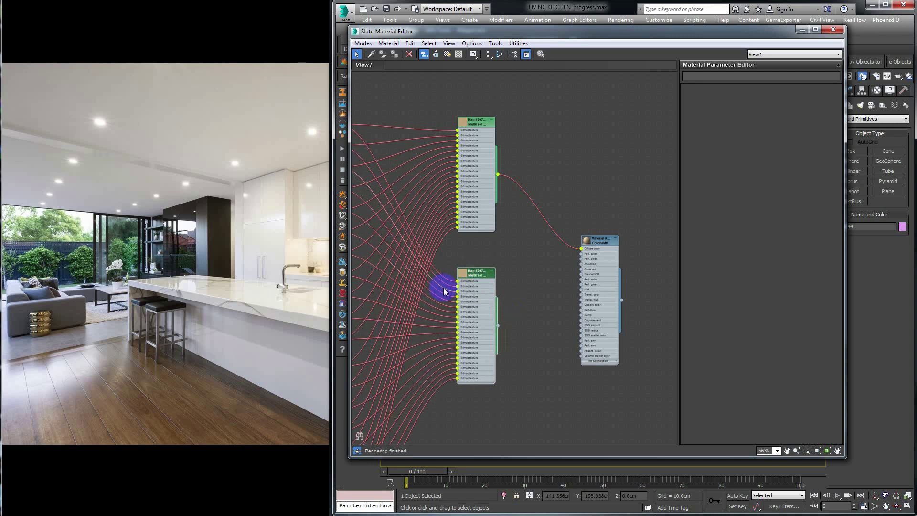
pyautogui.scroll(-4, 487, 256)
pyautogui.moveTo(389, 124); pyautogui.dragTo(434, 404)
pyautogui.moveTo(437, 143); pyautogui.dragTo(433, 134)
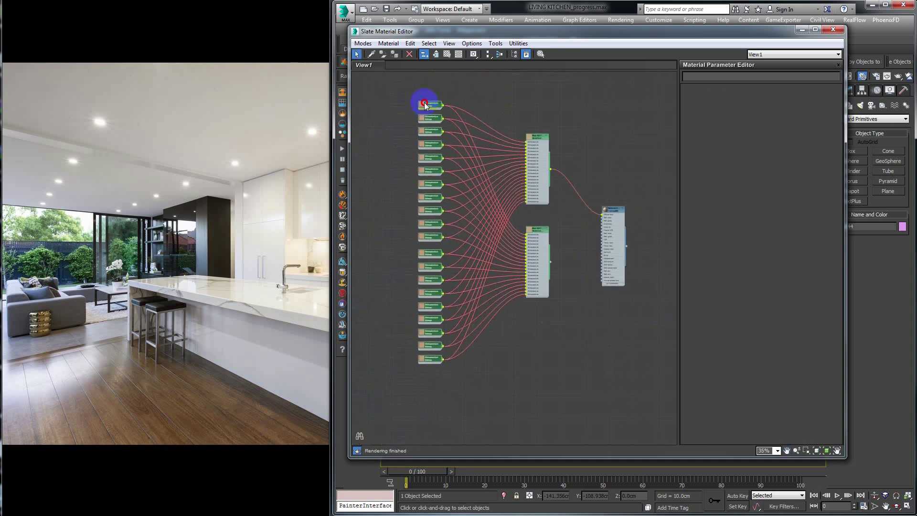
# Step: Create a second CoronaMtl beside the duplicated MultiTexture and connect that map to its Diffuse color
pyautogui.scroll(5, 432, 227)
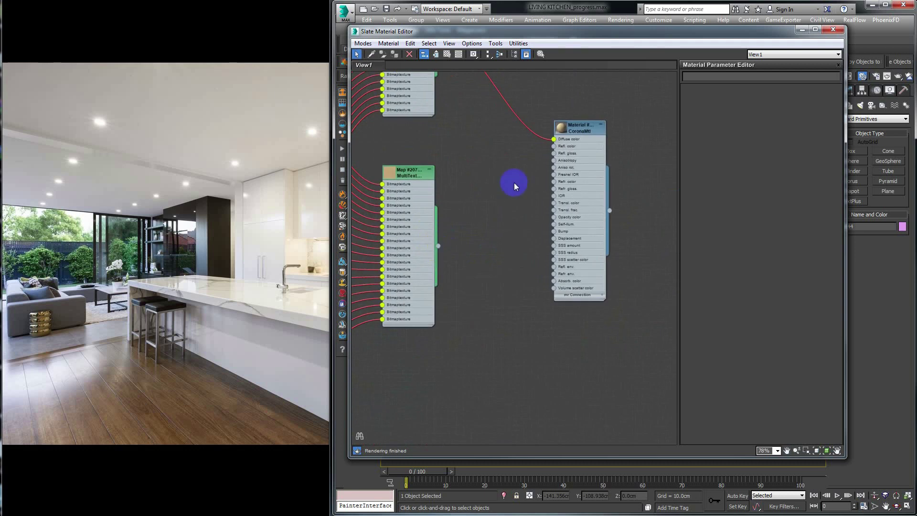
pyautogui.moveTo(584, 131); pyautogui.dragTo(606, 108)
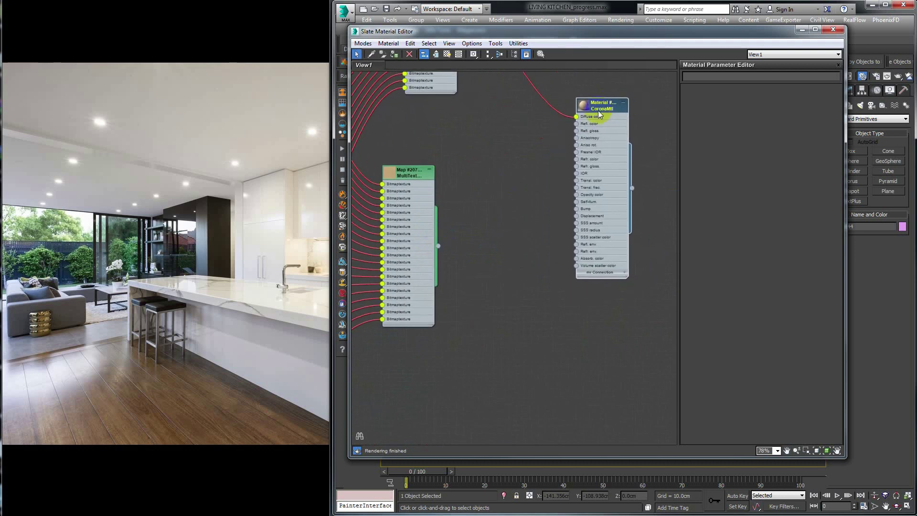
pyautogui.rightClick(488, 169)
pyautogui.moveTo(508, 176)
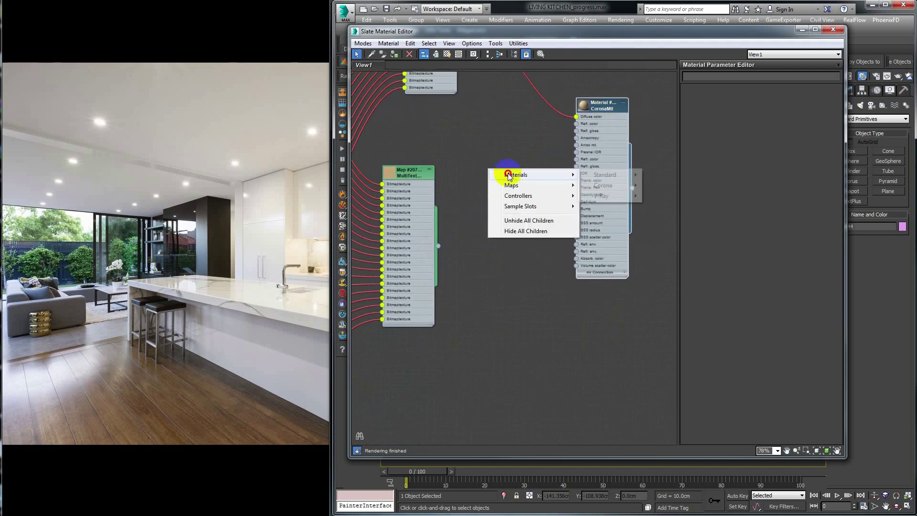
pyautogui.moveTo(611, 184)
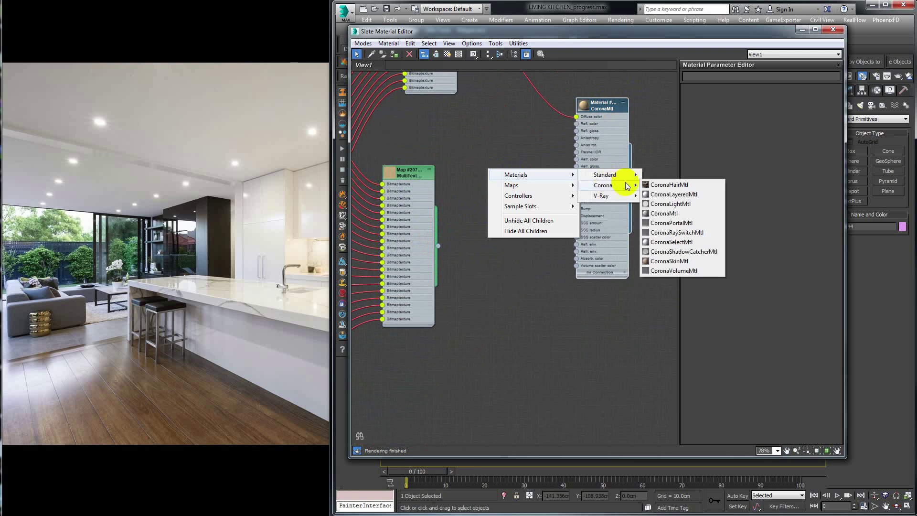
pyautogui.click(670, 213)
pyautogui.moveTo(491, 172); pyautogui.dragTo(520, 224)
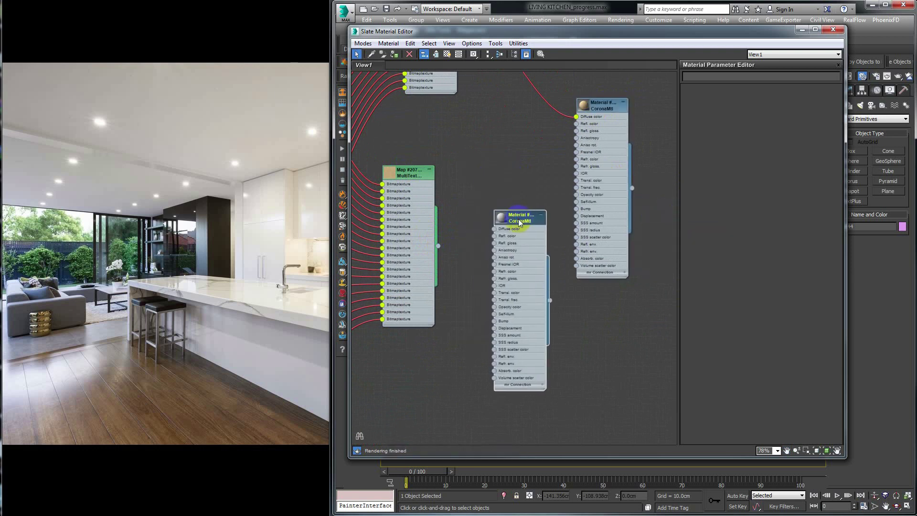
pyautogui.moveTo(440, 248); pyautogui.dragTo(495, 229)
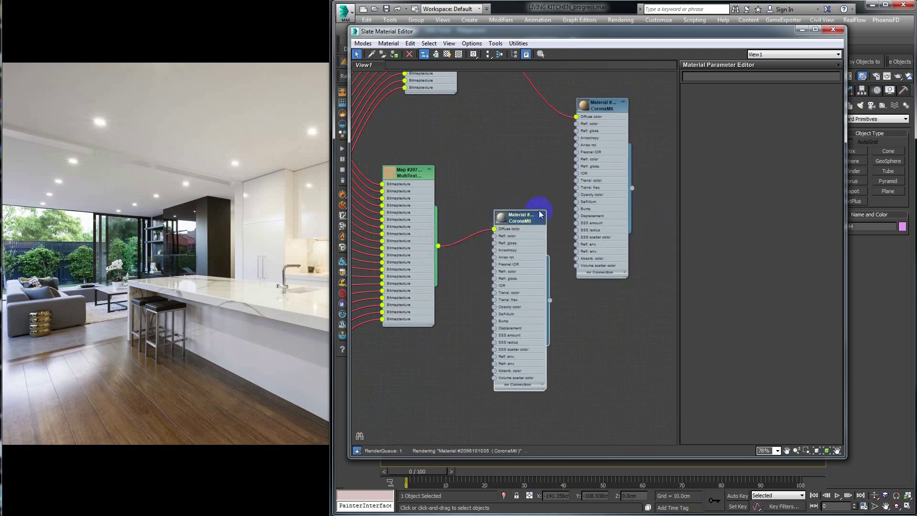
# Step: Show the new CoronaMtl in its own preview window and enlarge the preview
pyautogui.rightClick(517, 218)
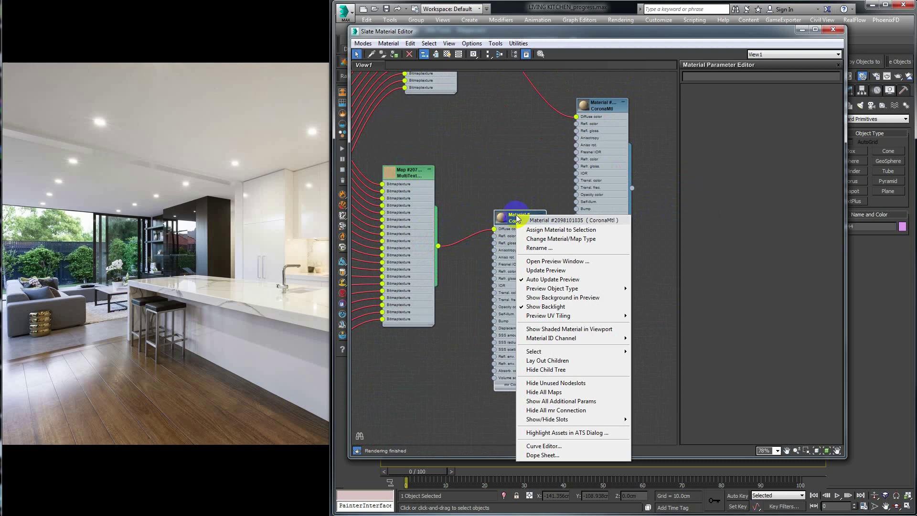
pyautogui.click(529, 257)
pyautogui.moveTo(526, 266); pyautogui.dragTo(554, 137)
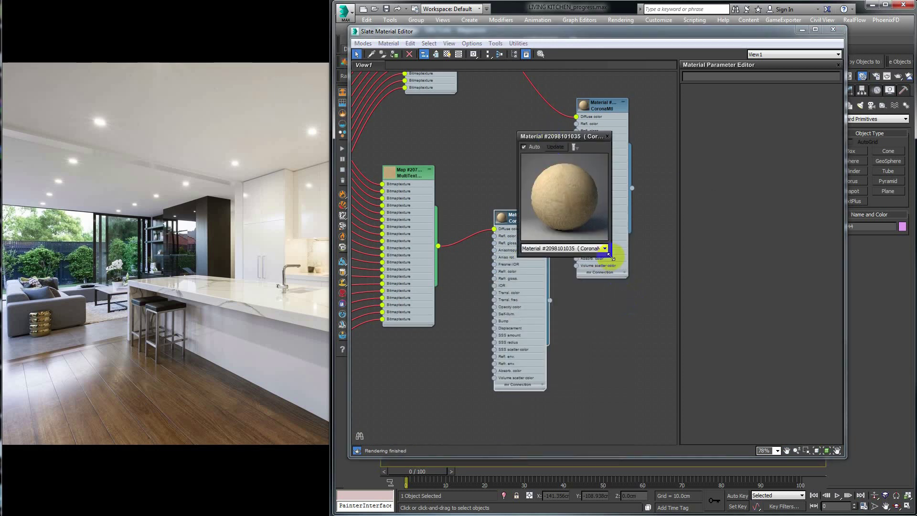
pyautogui.moveTo(613, 258); pyautogui.dragTo(664, 360)
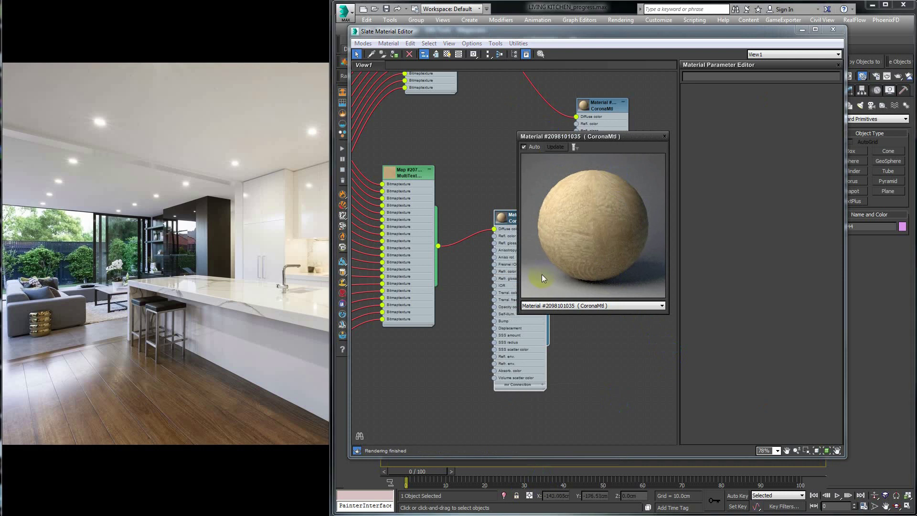
# Step: Set the duplicated MultiTexture's overall saturation and random gamma both to 0, with the material preview moved aside
pyautogui.doubleClick(407, 172)
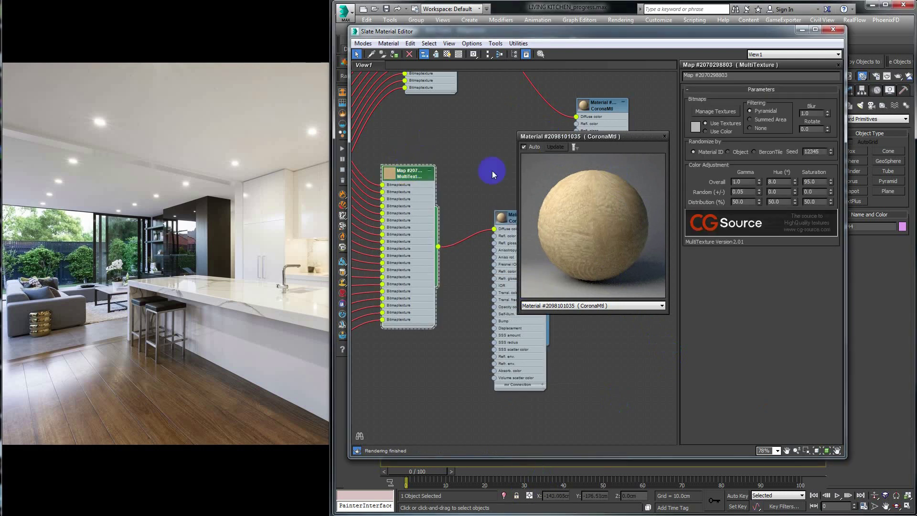
pyautogui.moveTo(569, 138); pyautogui.dragTo(521, 261)
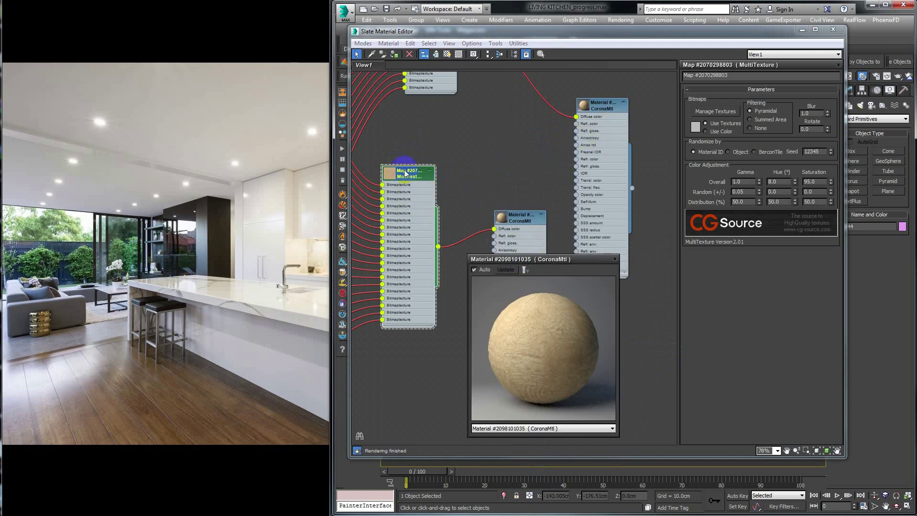
pyautogui.doubleClick(823, 181)
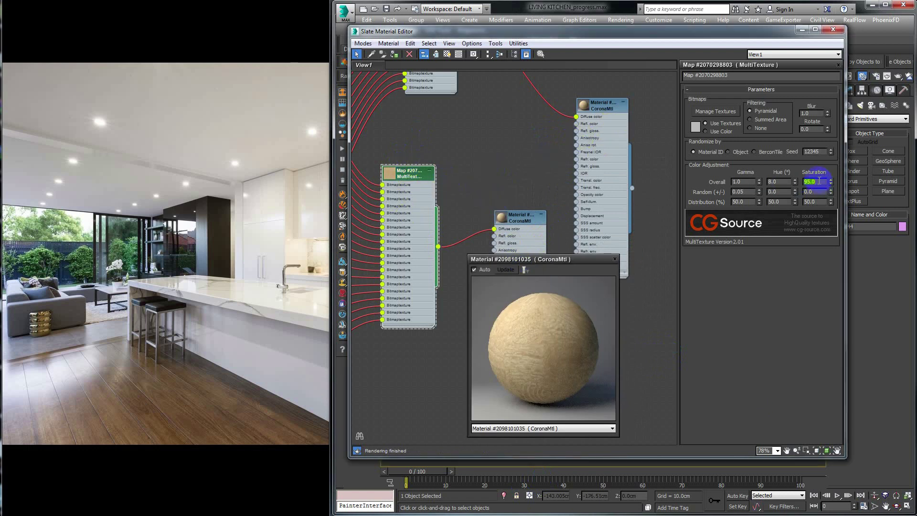
pyautogui.write('0')
pyautogui.press('Return')
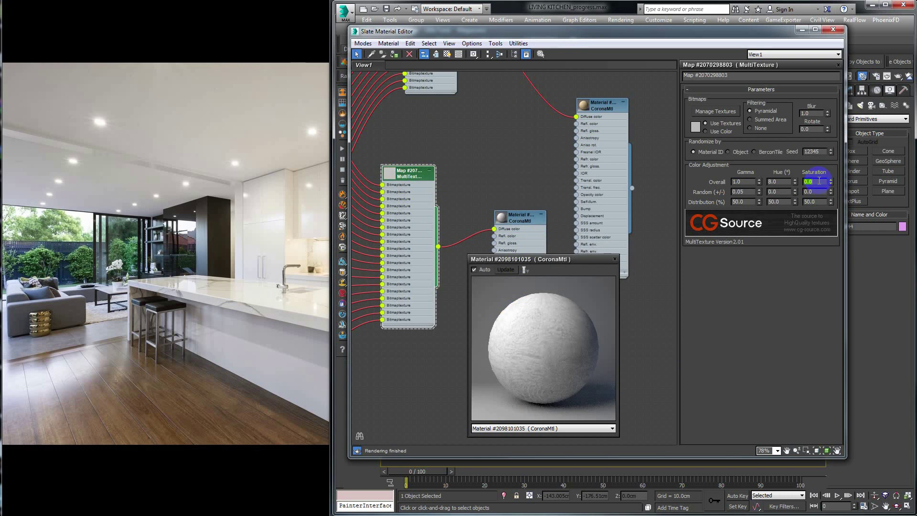
pyautogui.doubleClick(748, 192)
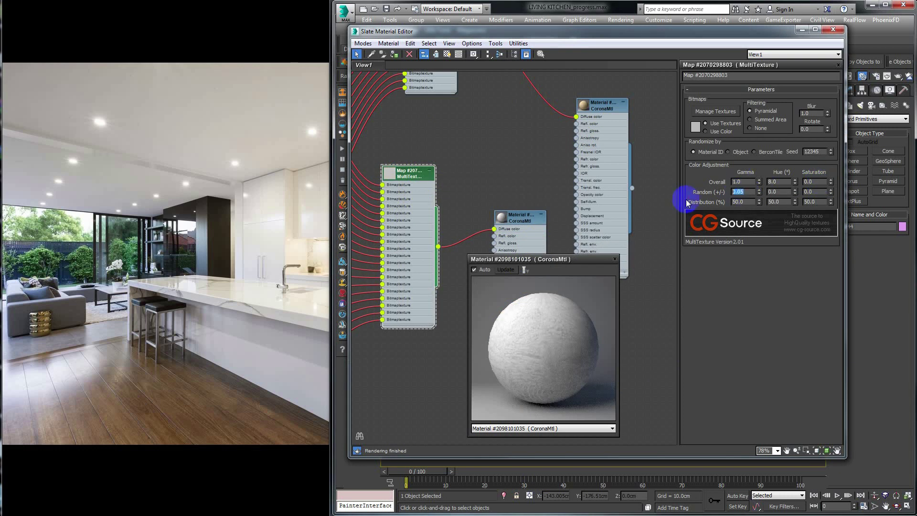
pyautogui.write('0')
pyautogui.press('Return')
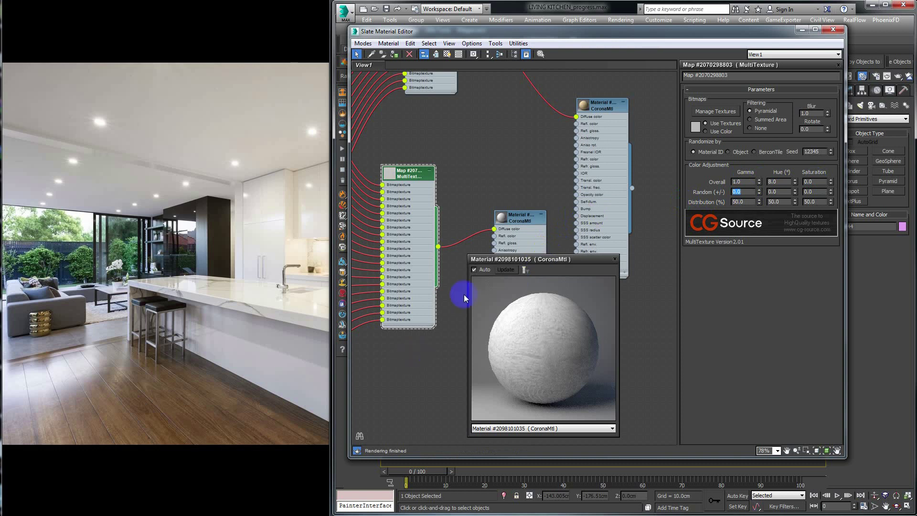
pyautogui.click(546, 336)
pyautogui.click(485, 395)
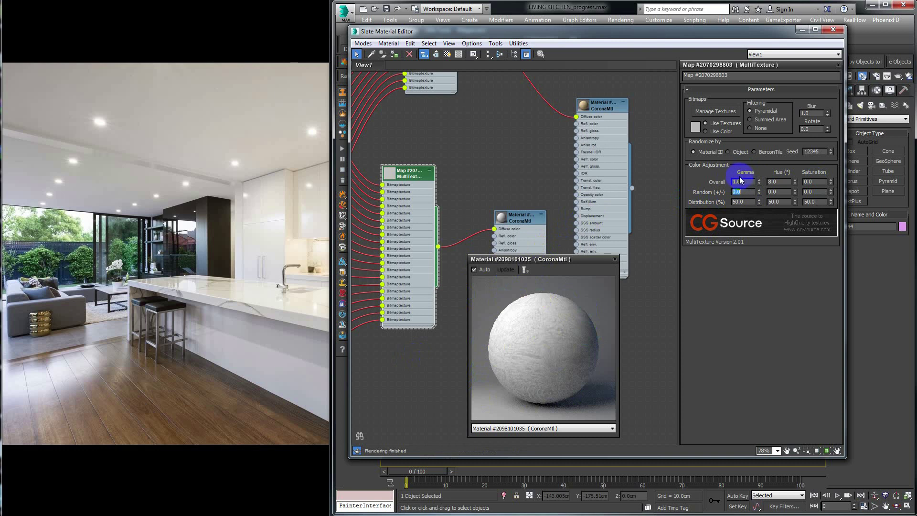
# Step: Try overall gamma values of 1.68 and 0.4 on the duplicated MultiTexture, and reset the gamma to 1.0
pyautogui.click(552, 342)
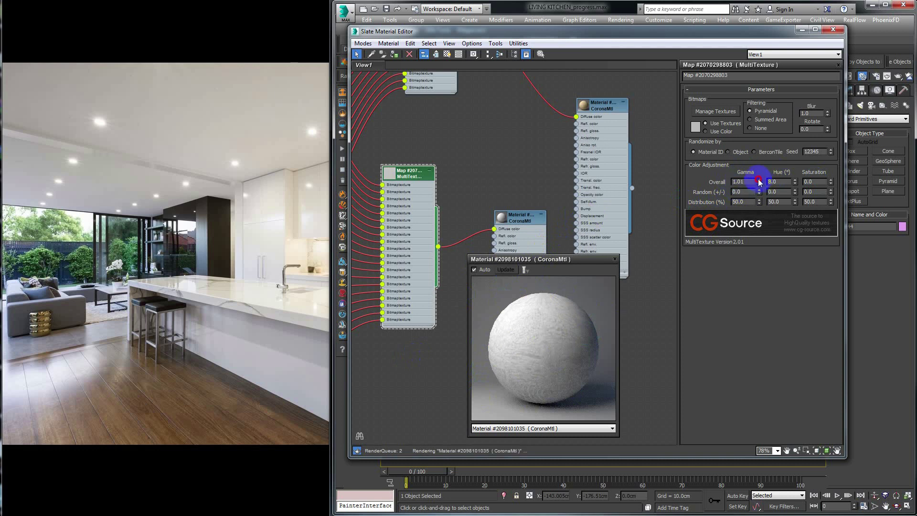
pyautogui.moveTo(760, 183); pyautogui.dragTo(760, 162)
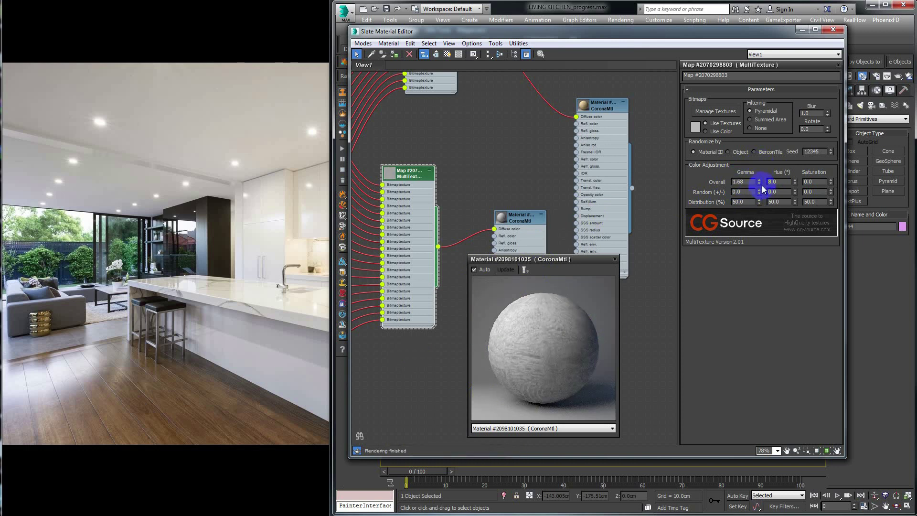
pyautogui.moveTo(760, 187); pyautogui.dragTo(755, 246)
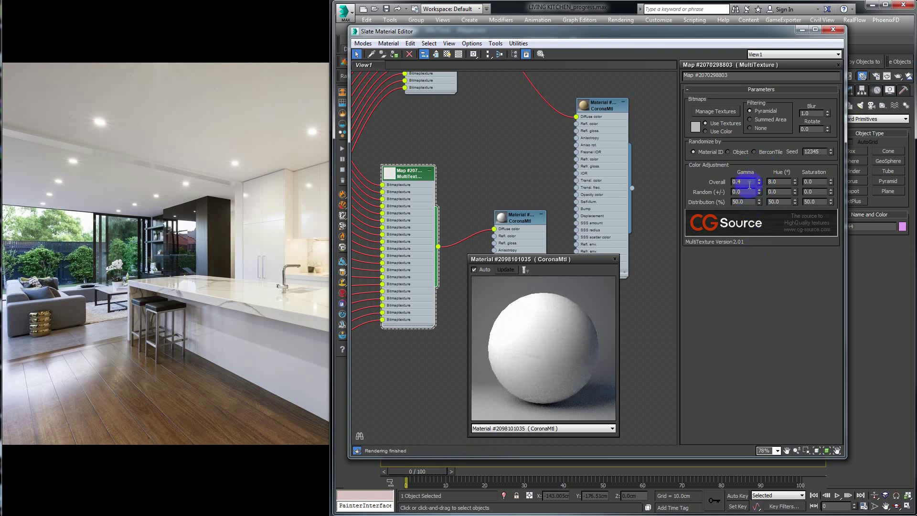
pyautogui.write('1.0')
pyautogui.press('Return')
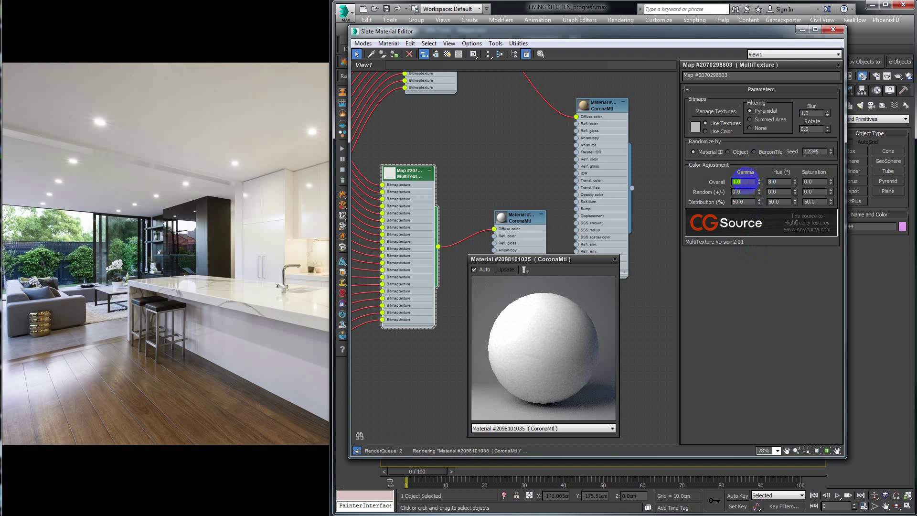
# Step: Close the preview and reroute the desaturated MultiTexture from the test material to the original CoronaMtl's Refl. color
pyautogui.click(615, 259)
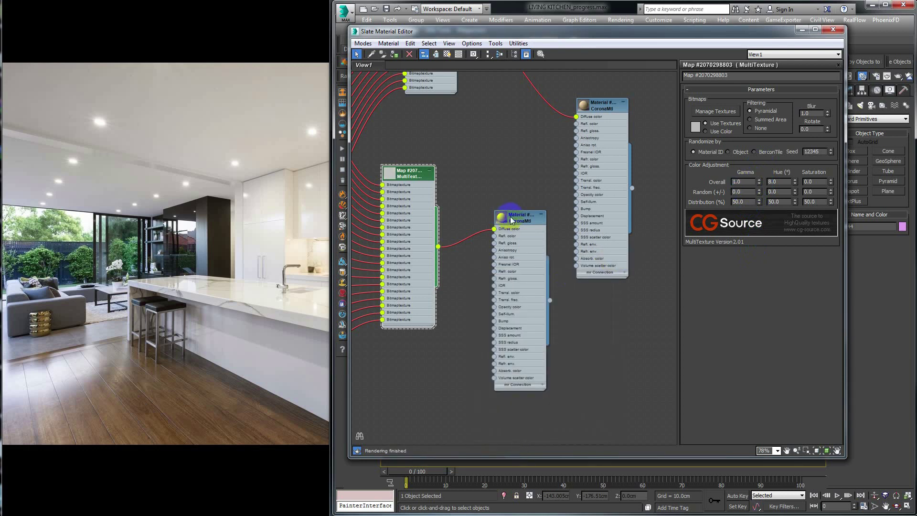
pyautogui.moveTo(512, 220); pyautogui.dragTo(429, 221)
pyautogui.scroll(-2, 423, 283)
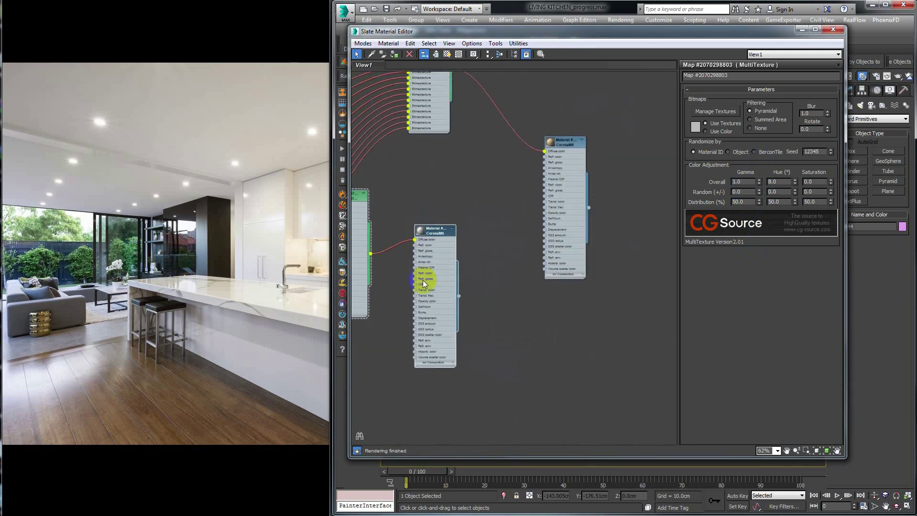
pyautogui.moveTo(415, 243); pyautogui.dragTo(460, 262, button='middle')
pyautogui.moveTo(461, 258); pyautogui.dragTo(591, 175)
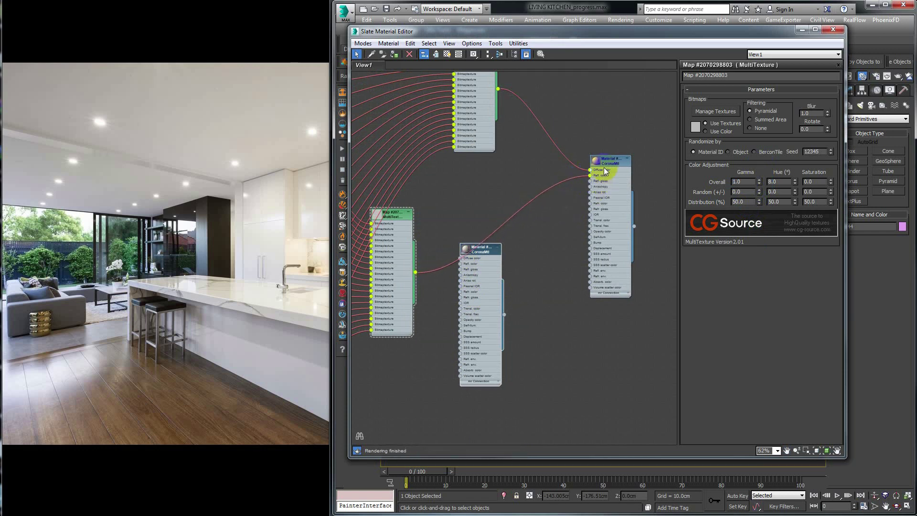
# Step: Show the original CoronaMtl in an enlarged preview window and set its reflection level to 1.0
pyautogui.doubleClick(609, 163)
pyautogui.rightClick(609, 162)
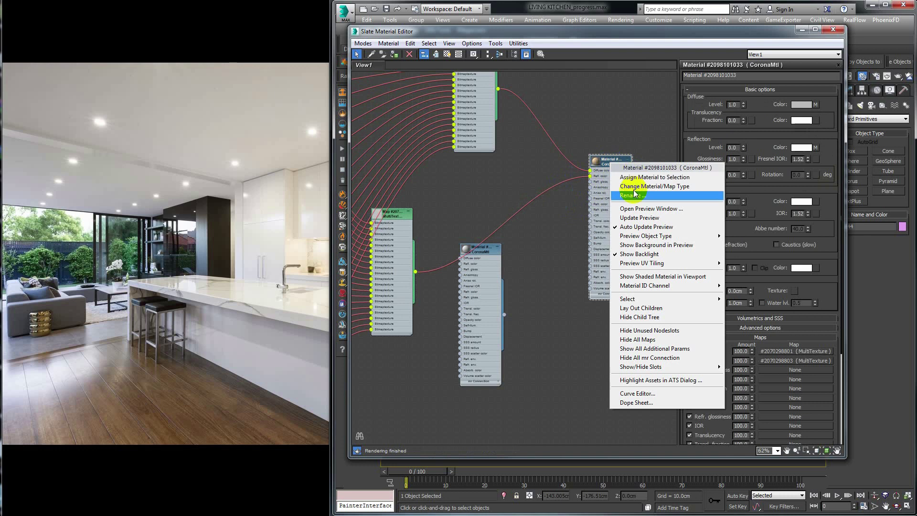
pyautogui.click(615, 204)
pyautogui.moveTo(615, 205); pyautogui.dragTo(453, 177)
pyautogui.moveTo(516, 296); pyautogui.dragTo(589, 367)
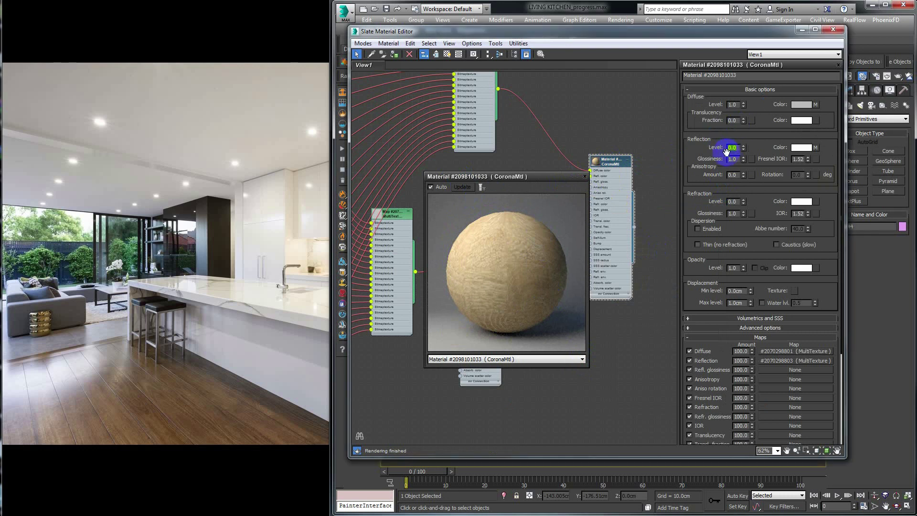
pyautogui.press('Return')
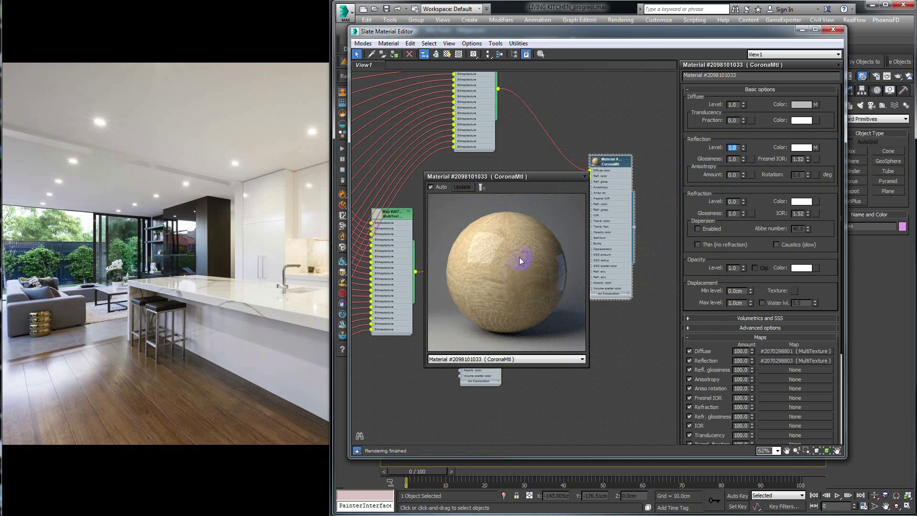
# Step: Move the preview window and the spare CoronaMtl away from the original material, and reposition the desaturated MultiTexture node
pyautogui.moveTo(512, 176); pyautogui.dragTo(612, 340)
pyautogui.moveTo(520, 258); pyautogui.dragTo(514, 301)
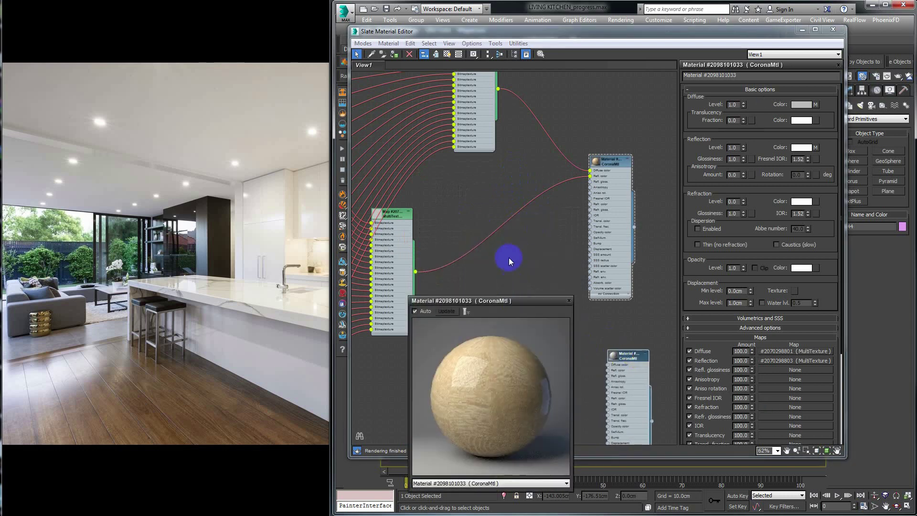
pyautogui.moveTo(455, 270); pyautogui.dragTo(459, 209, button='middle')
pyautogui.scroll(-2, 459, 209)
pyautogui.moveTo(411, 165); pyautogui.dragTo(435, 175)
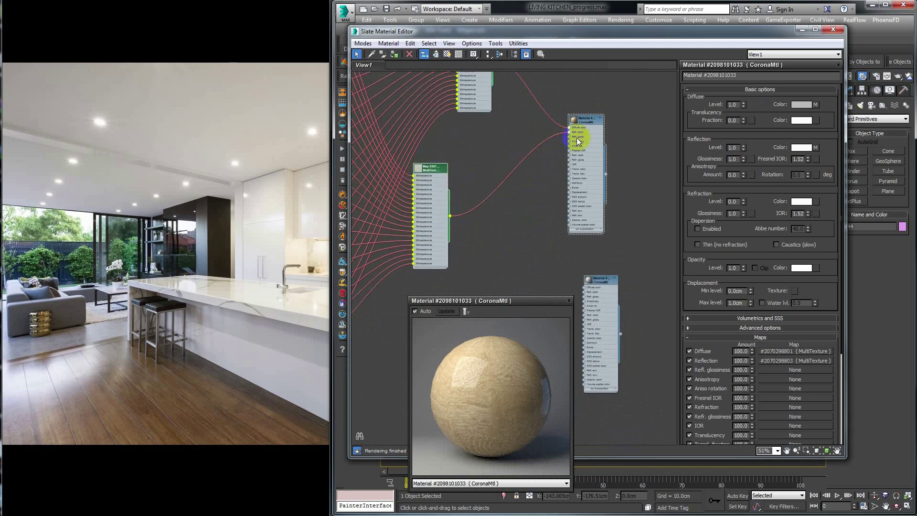
pyautogui.moveTo(482, 232); pyautogui.dragTo(431, 218, button='middle')
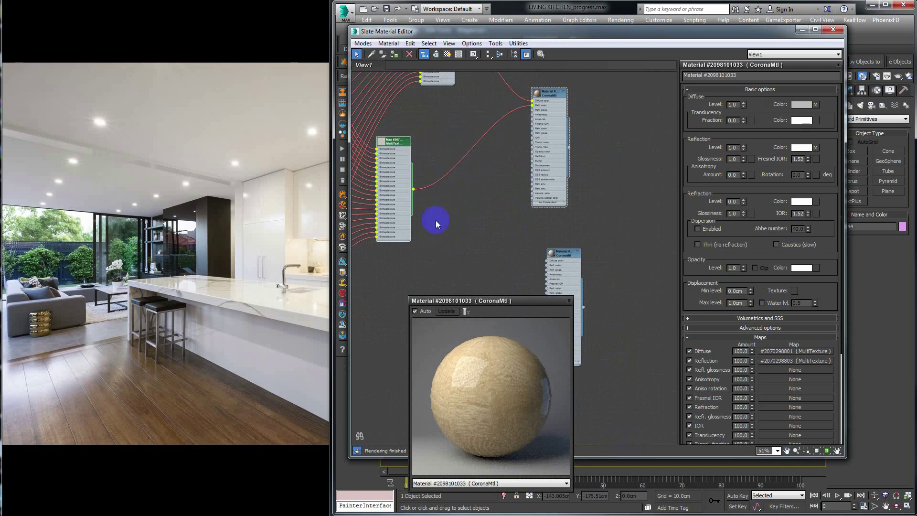
pyautogui.moveTo(445, 260); pyautogui.dragTo(486, 221, button='middle')
pyautogui.click(420, 155)
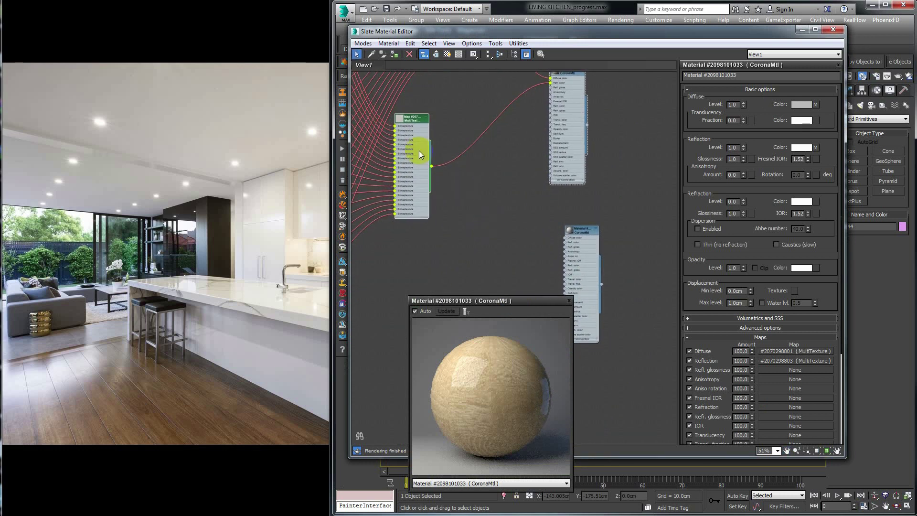
# Step: Duplicate the desaturated MultiTexture, wire the copy to the CoronaMtl's Refl. glossiness, and reconnect the original desaturated MultiTexture to Refl. color
pyautogui.click(405, 119)
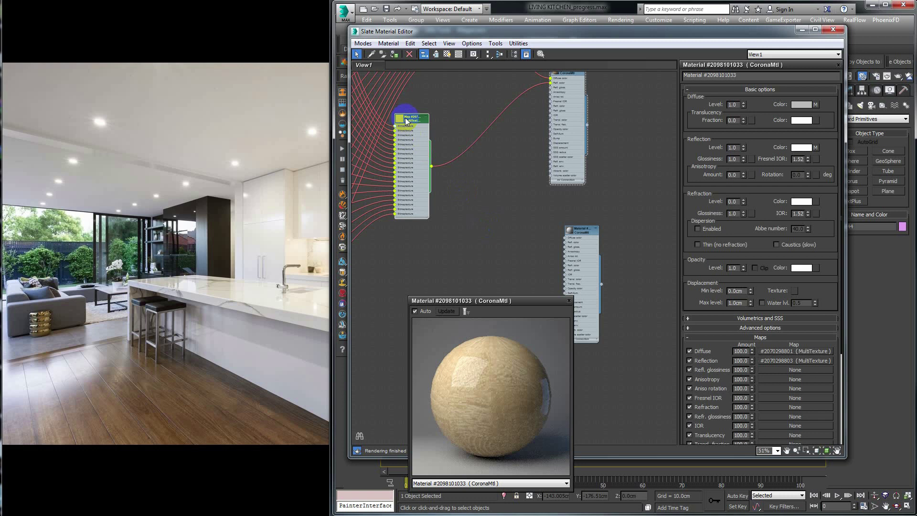
pyautogui.keyDown('shift'); pyautogui.moveTo(406, 122); pyautogui.dragTo(407, 237); pyautogui.keyUp('shift')
pyautogui.click(431, 282)
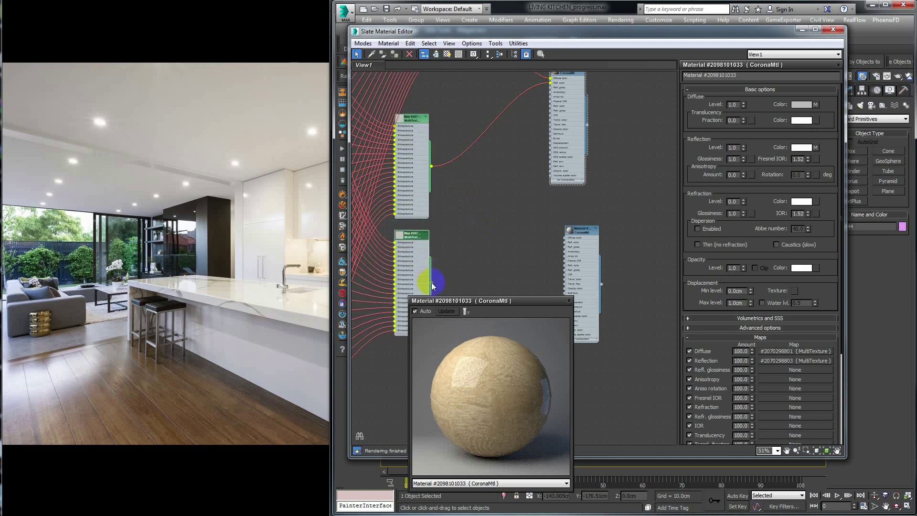
pyautogui.moveTo(431, 285); pyautogui.dragTo(552, 88)
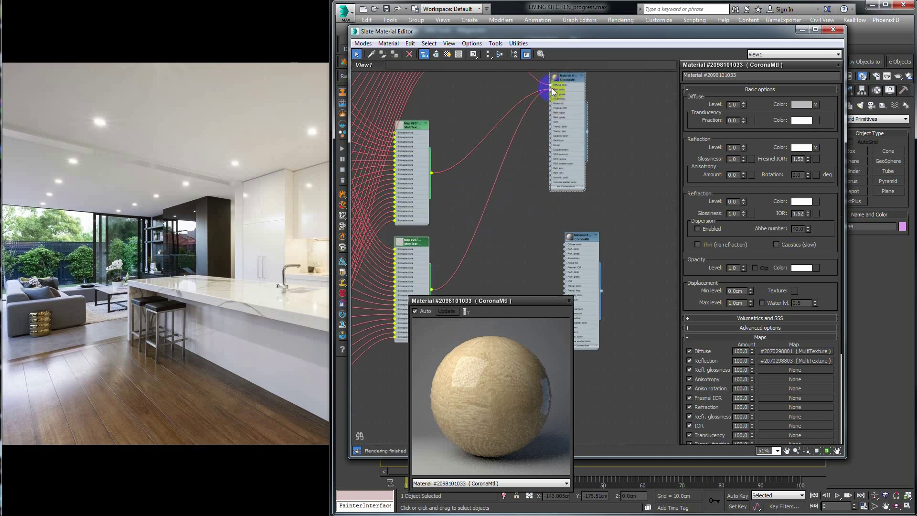
pyautogui.click(458, 271)
pyautogui.moveTo(552, 89); pyautogui.dragTo(551, 94)
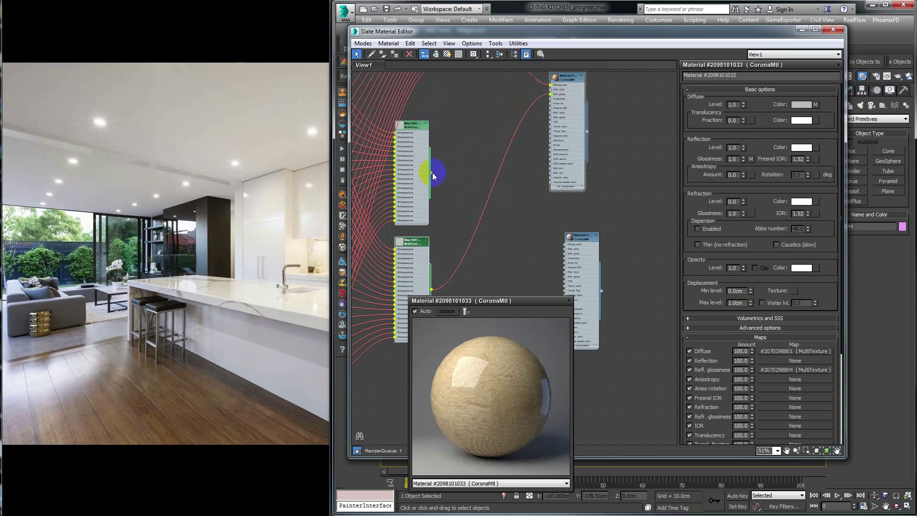
pyautogui.moveTo(434, 174); pyautogui.dragTo(551, 89)
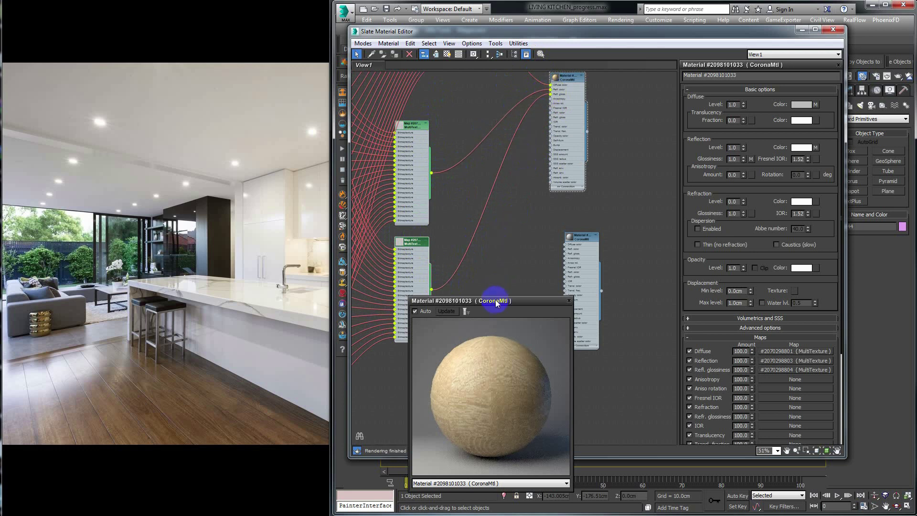
# Step: Move the material preview window clear of the MultiTexture nodes and examine the wood floor reflections in the reference photo
pyautogui.moveTo(497, 304); pyautogui.dragTo(582, 234)
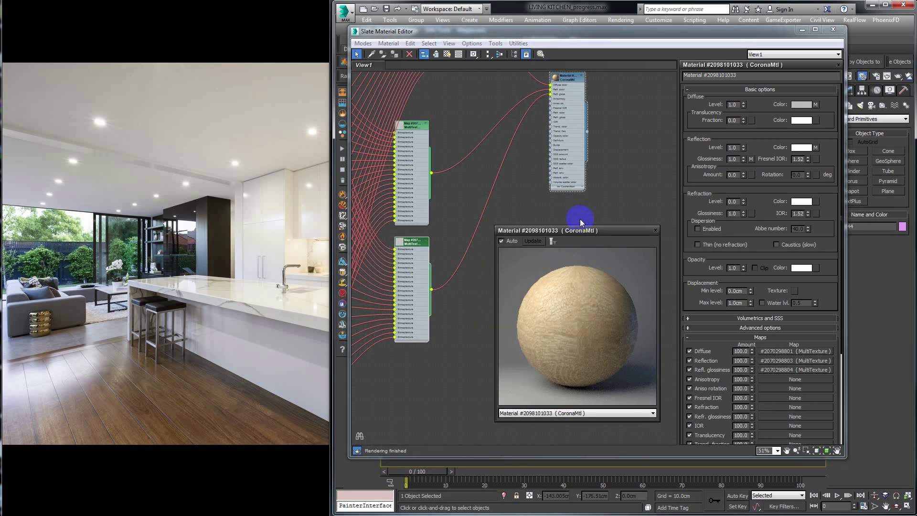
pyautogui.click(545, 326)
pyautogui.click(14, 401)
pyautogui.click(58, 354)
pyautogui.click(35, 374)
pyautogui.click(42, 373)
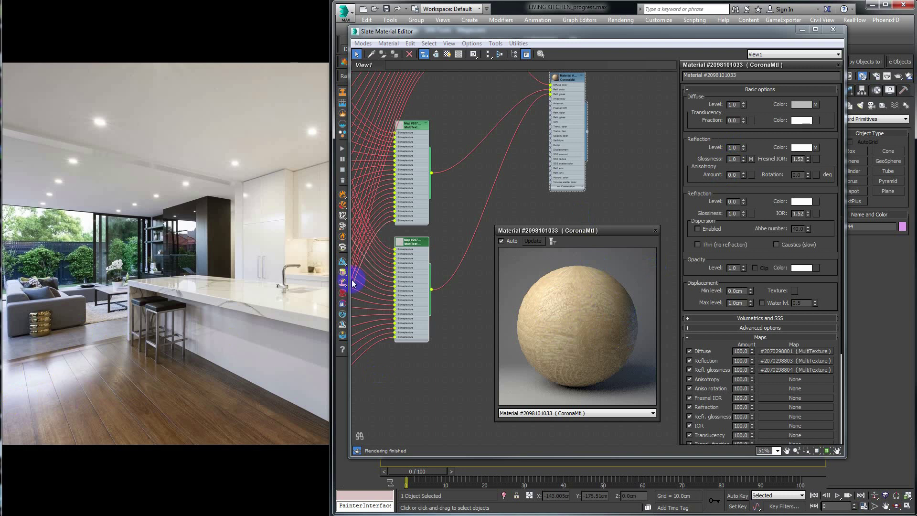
# Step: Open the parameters of the MultiTexture driving the reflection glossiness and try overall gamma values of 0.9 and 0.5
pyautogui.click(404, 251)
pyautogui.click(404, 252)
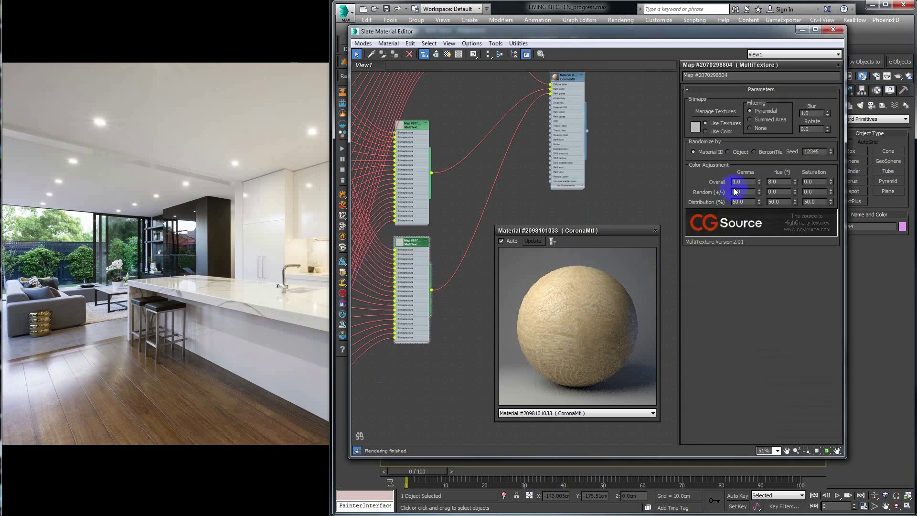
pyautogui.doubleClick(744, 181)
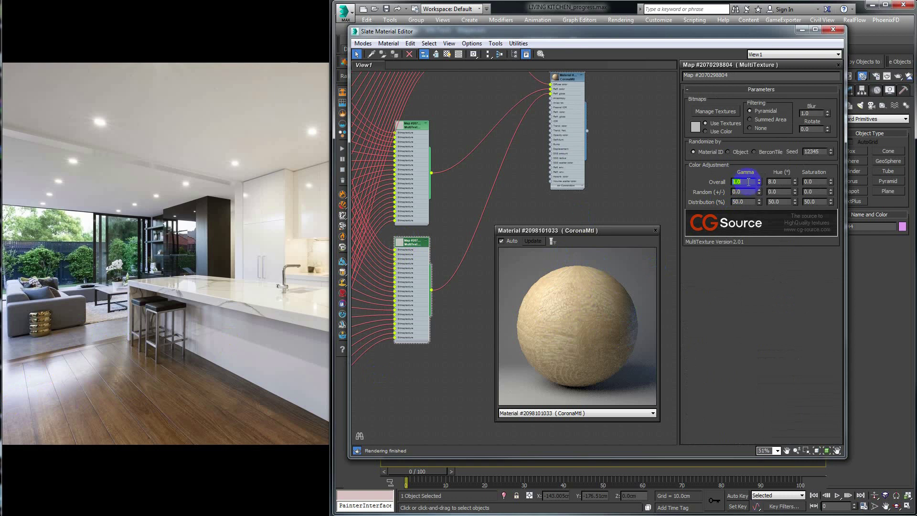
pyautogui.write('0.9')
pyautogui.press('Return')
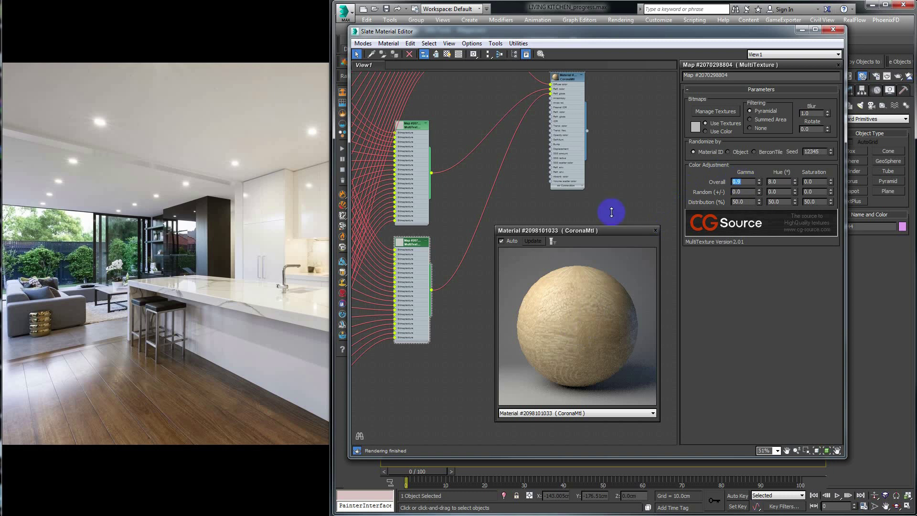
pyautogui.doubleClick(744, 181)
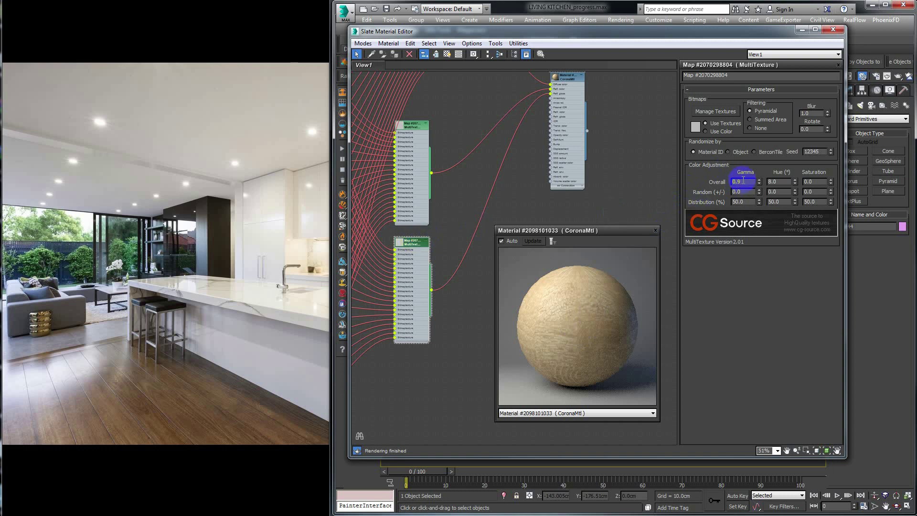
pyautogui.write('0.5')
pyautogui.press('Return')
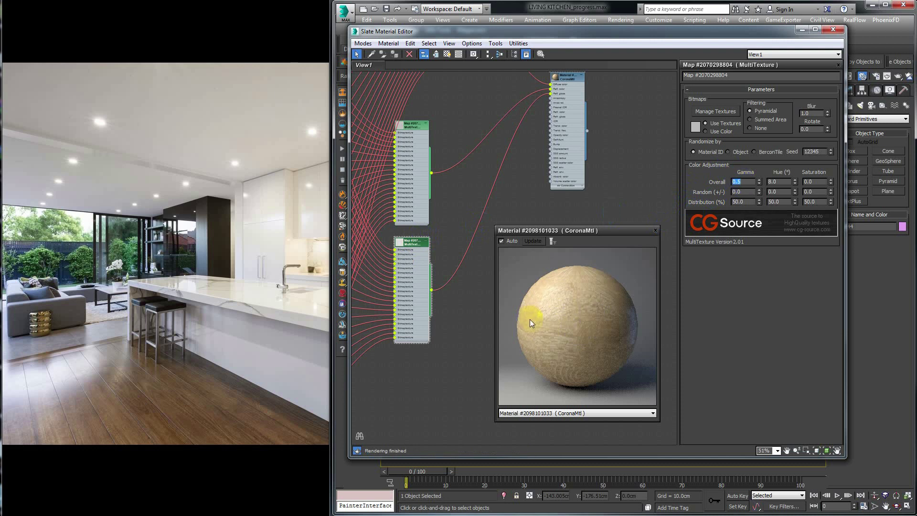
# Step: Try overall gamma values of 2, 3 and 0.5 on the glossiness MultiTexture, and set the gamma to 0.4
pyautogui.click(738, 182)
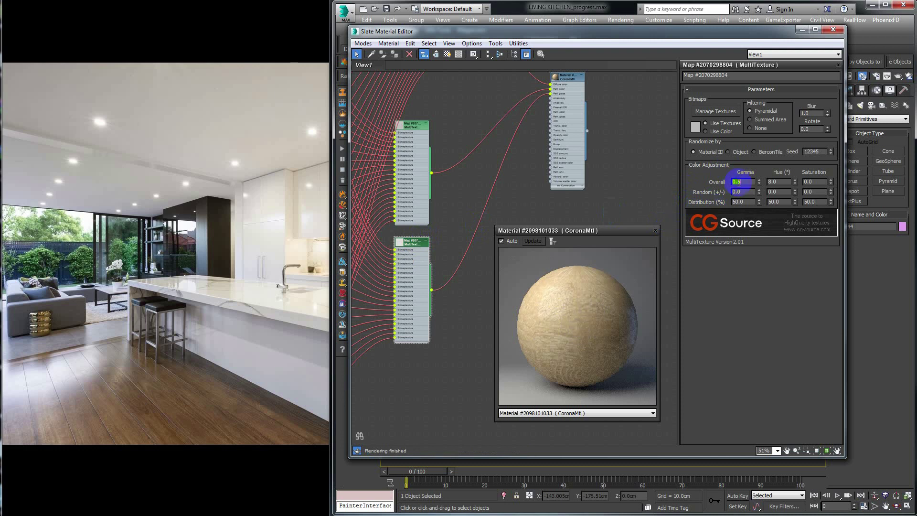
pyautogui.write('2')
pyautogui.press('Return')
pyautogui.write('3')
pyautogui.press('Return')
pyautogui.press('Return')
pyautogui.write('0.5')
pyautogui.press('Return')
pyautogui.write('0.4')
pyautogui.press('Return')
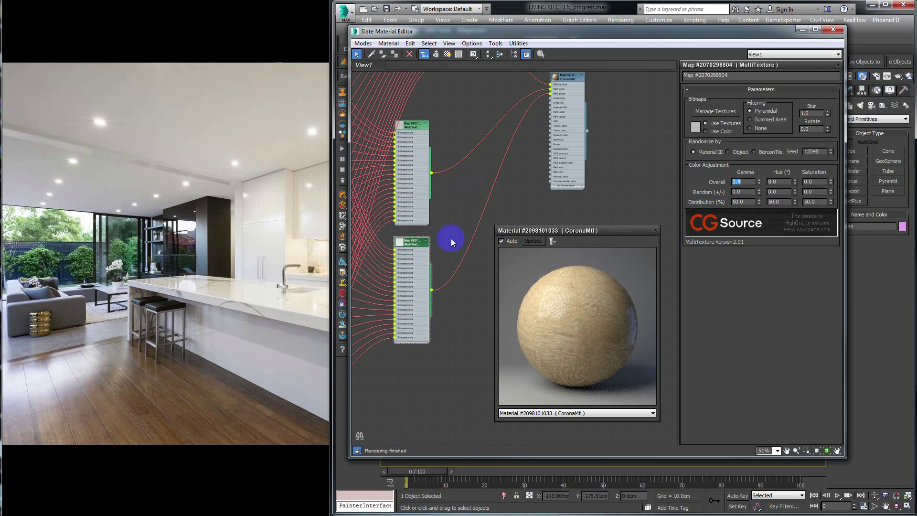
# Step: On the MultiTexture feeding the reflection color, try overall gamma values of 0.9 and 0.5, and set the gamma to 0.75
pyautogui.click(407, 139)
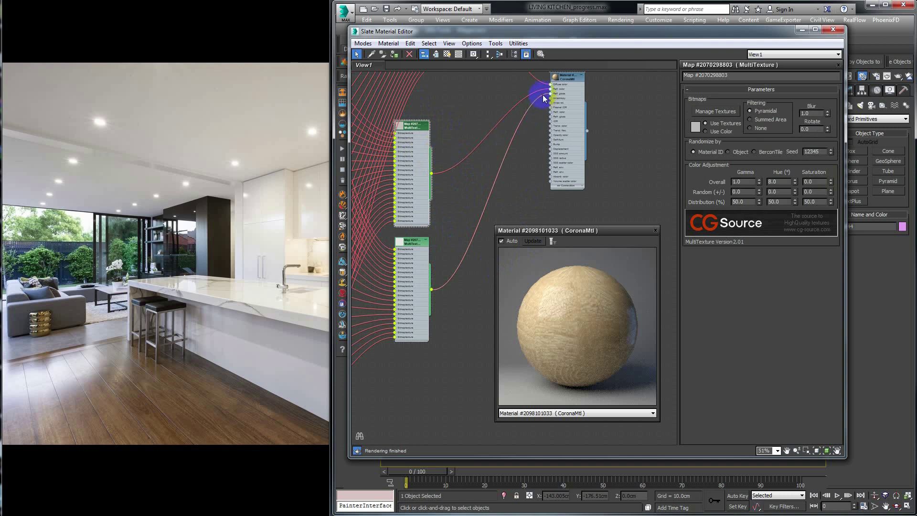
pyautogui.doubleClick(739, 182)
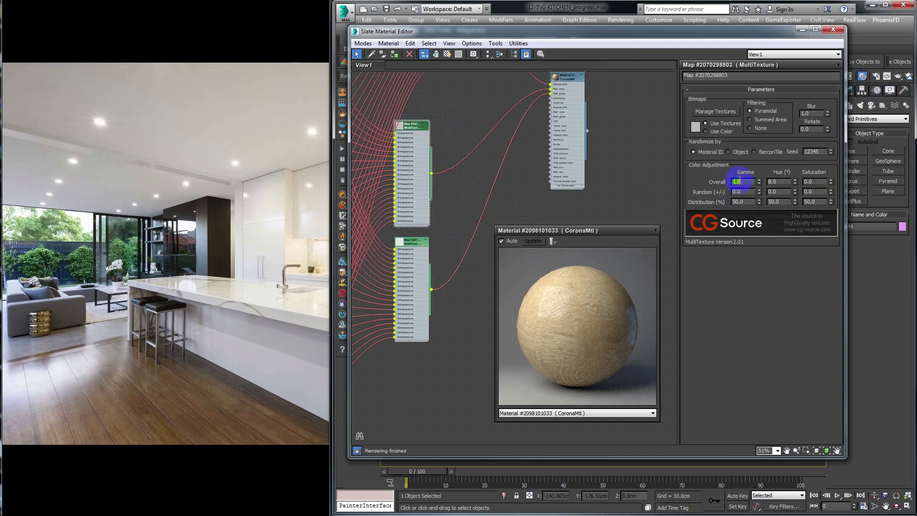
pyautogui.write('0.9')
pyautogui.press('Return')
pyautogui.write('0.5')
pyautogui.press('Return')
pyautogui.write('0.75')
pyautogui.press('Return')
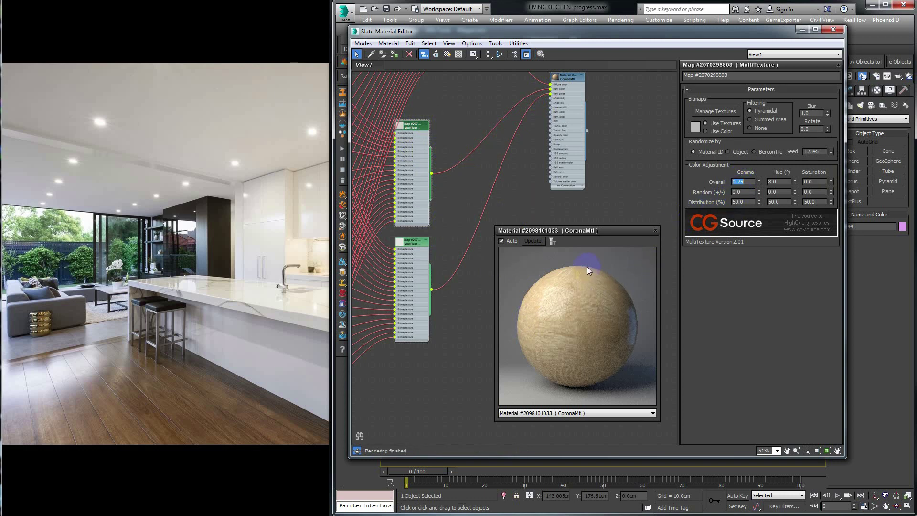
# Step: In the wood CoronaMtl, set the Refl. glossiness map amount to 60 and the reflection glossiness to 0.85
pyautogui.click(579, 152)
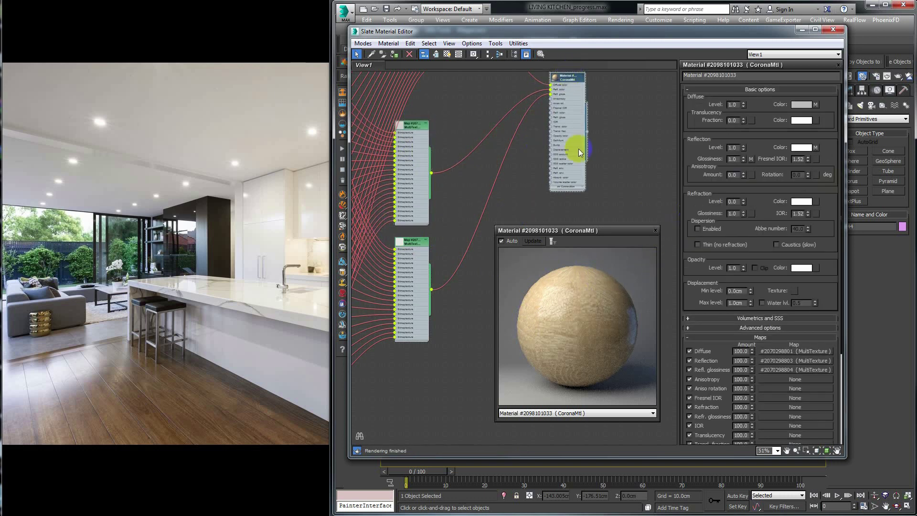
pyautogui.click(731, 148)
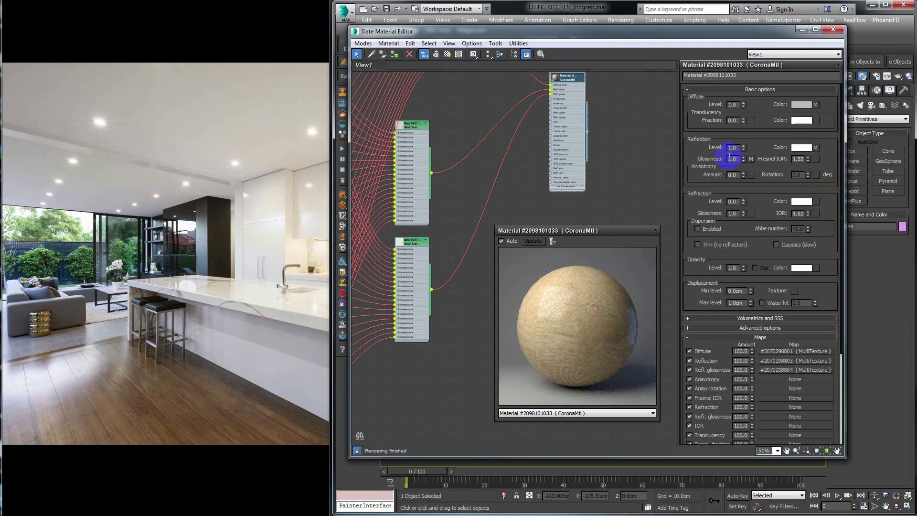
pyautogui.click(742, 370)
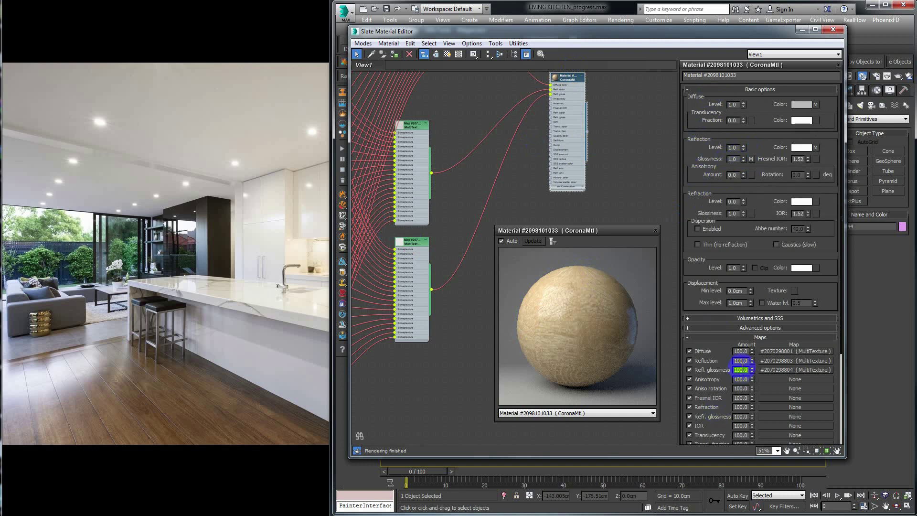
pyautogui.write('60')
pyautogui.press('Return')
pyautogui.doubleClick(731, 159)
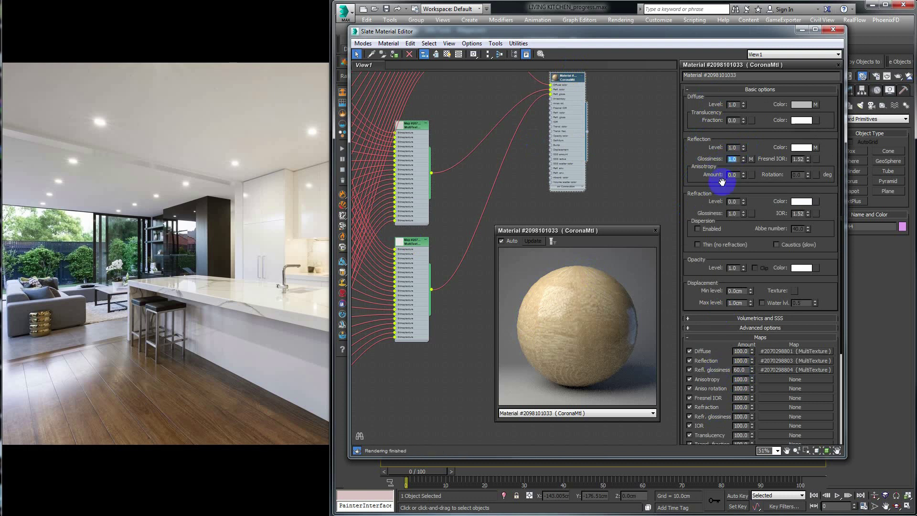
pyautogui.write('0.85')
pyautogui.press('Return')
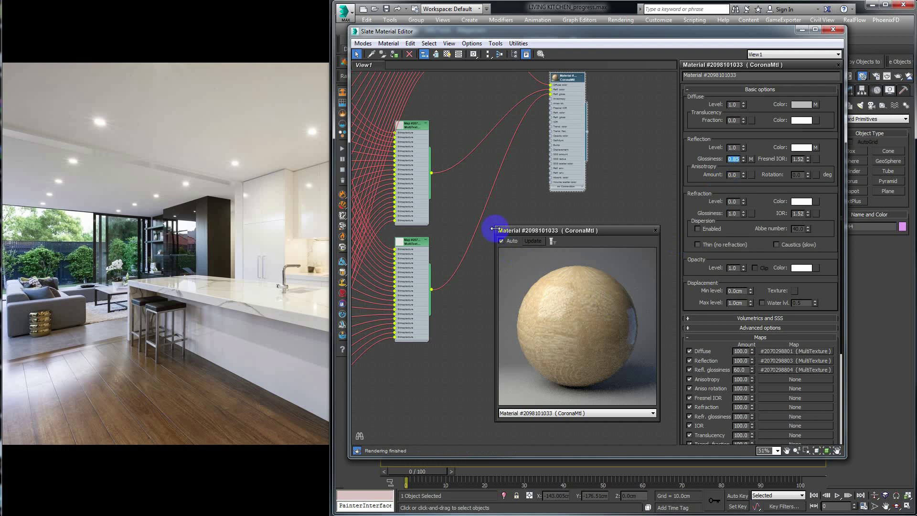
# Step: Enlarge the material preview, try a reflection glossiness of 0.65, and set the glossiness to 0.7
pyautogui.moveTo(494, 224); pyautogui.dragTo(410, 116)
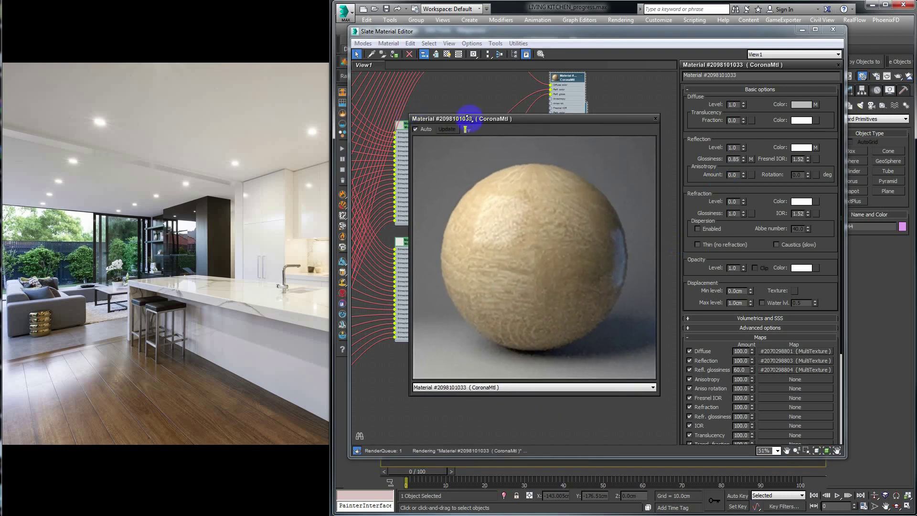
pyautogui.click(569, 81)
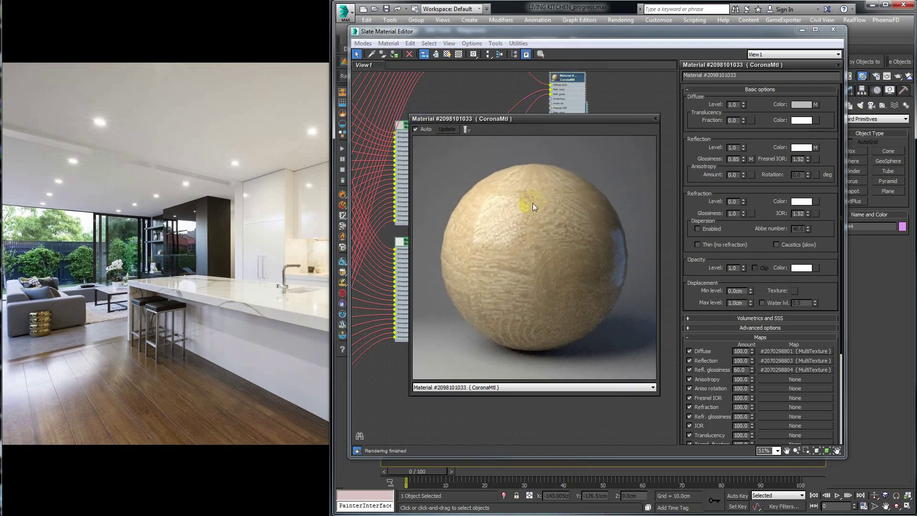
pyautogui.doubleClick(733, 159)
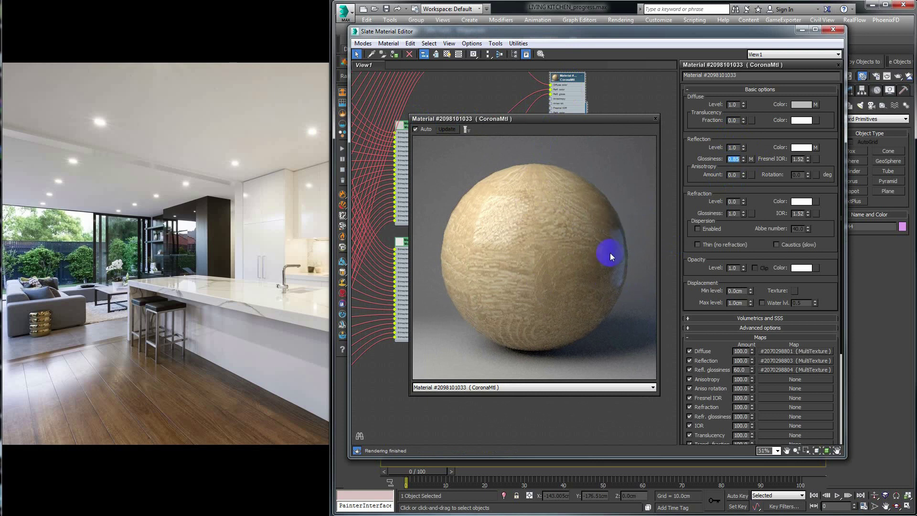
pyautogui.doubleClick(736, 159)
pyautogui.write('0.65')
pyautogui.press('Return')
pyautogui.write('0.7')
pyautogui.press('Return')
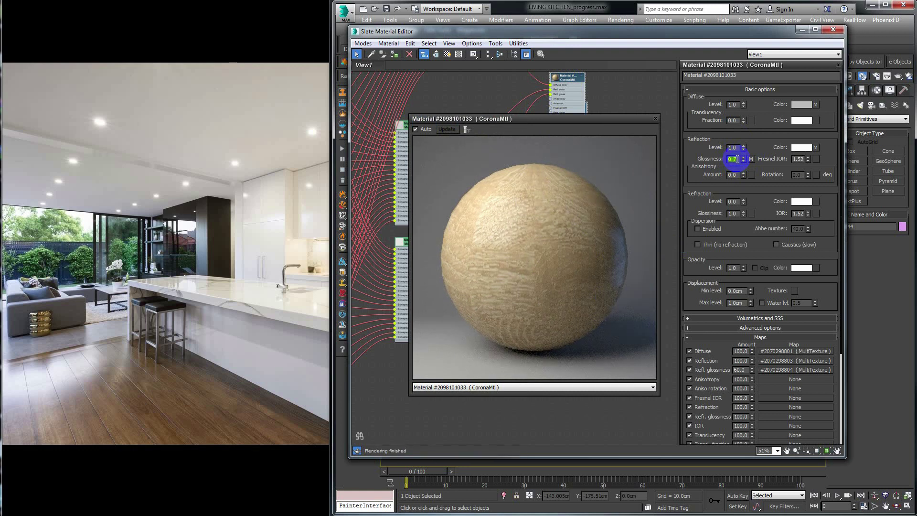